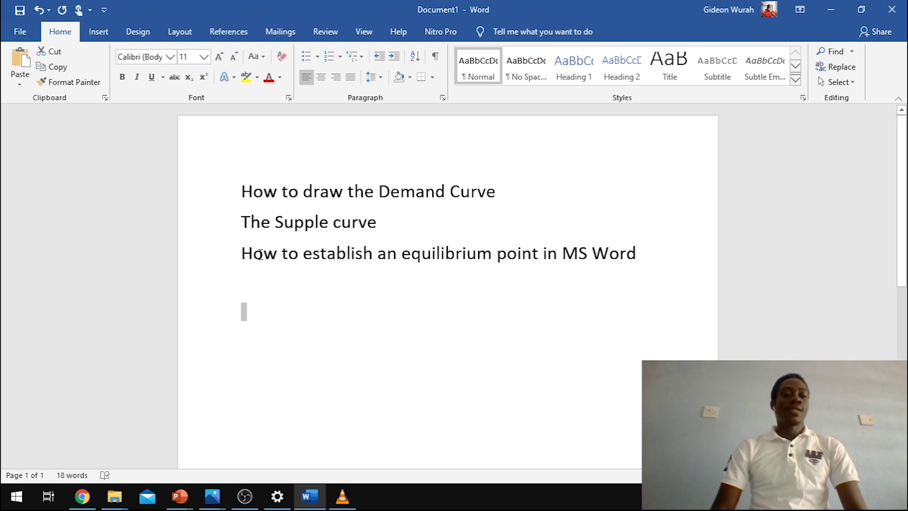
# Draw a vertical line below the three headings as the graph's y-axis
pyautogui.click(99, 32)
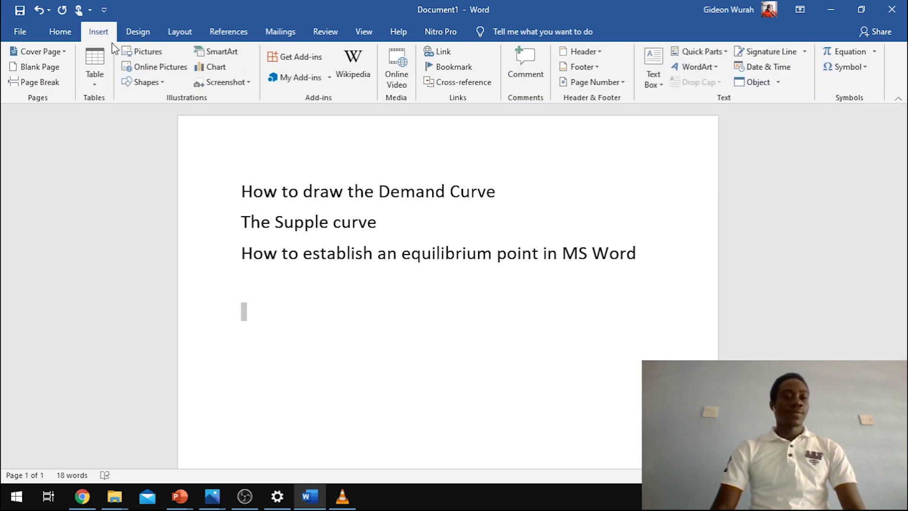
pyautogui.click(142, 82)
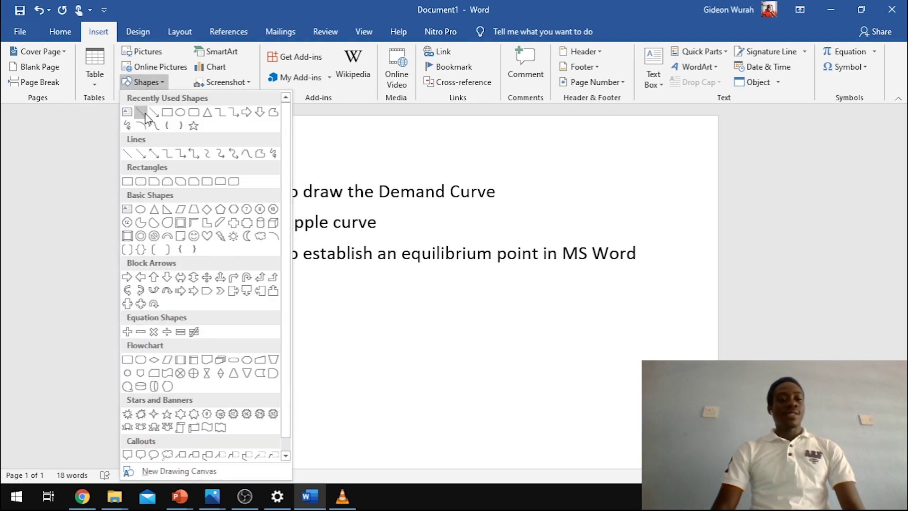
pyautogui.click(141, 114)
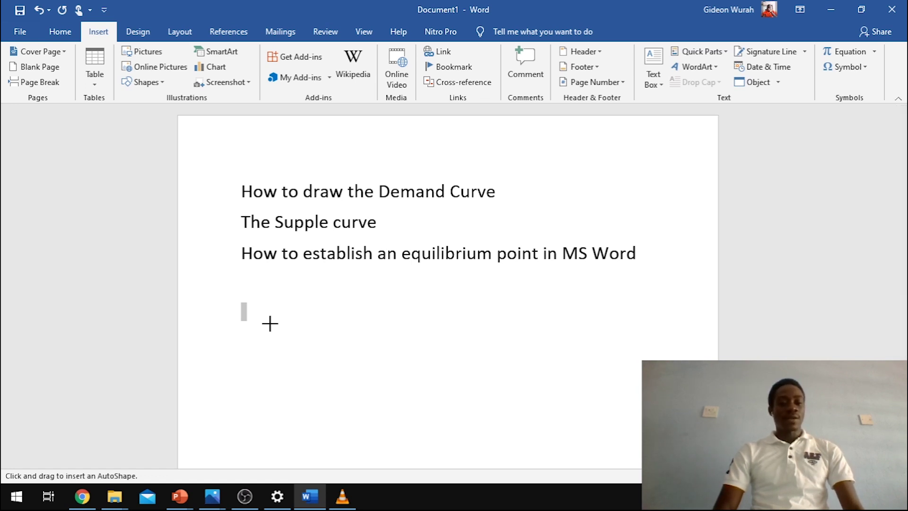
pyautogui.moveTo(270, 324)
pyautogui.mouseDown()
pyautogui.moveTo(262, 367)
pyautogui.moveTo(266, 457)
pyautogui.mouseUp()
pyautogui.scroll(-2, 266, 457)
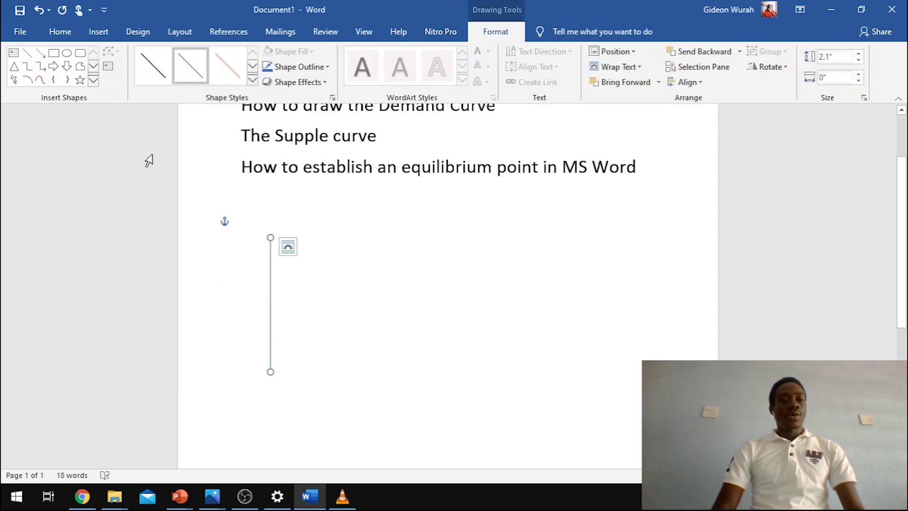
# Draw a horizontal x-axis line from the bottom of the vertical line
pyautogui.click(92, 30)
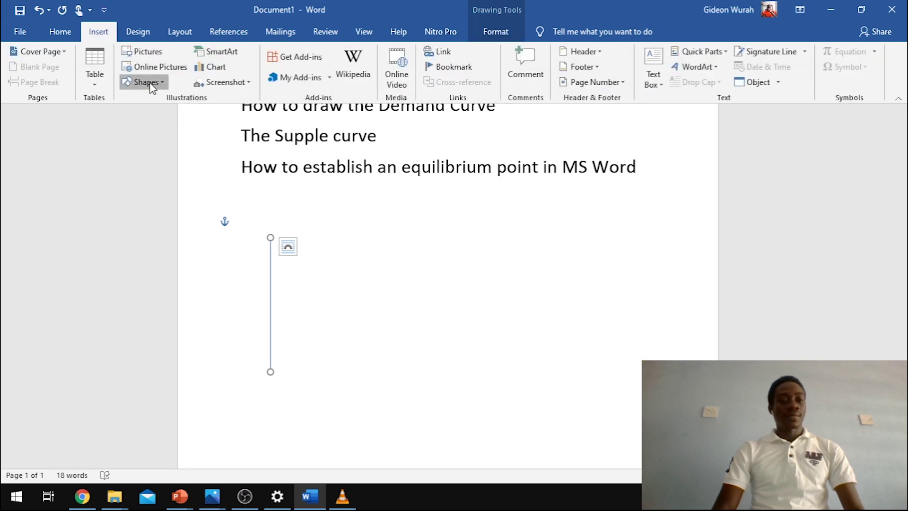
pyautogui.click(151, 85)
pyautogui.click(141, 113)
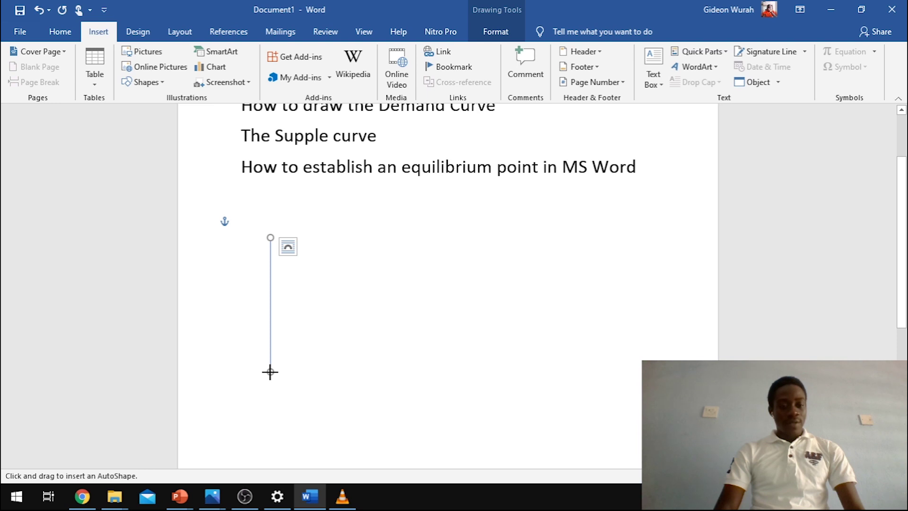
pyautogui.moveTo(270, 371); pyautogui.dragTo(413, 377)
pyautogui.click(554, 379)
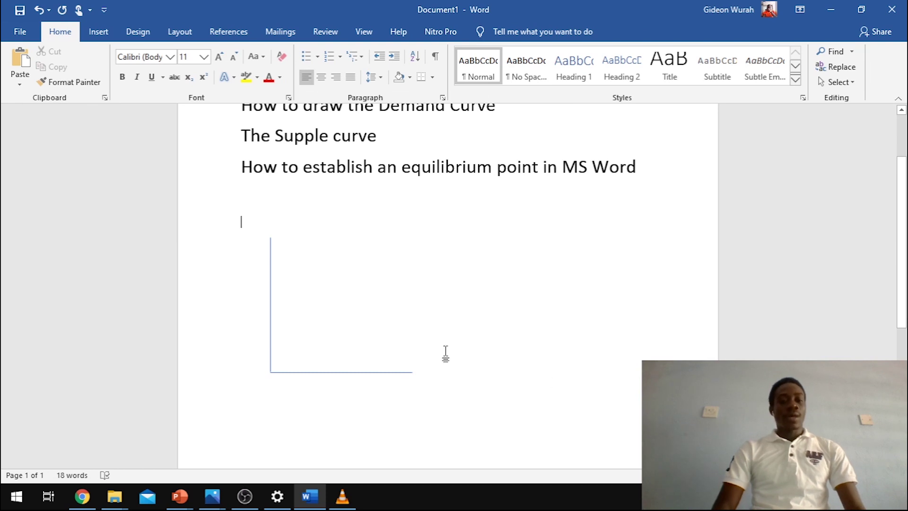
# Draw a downward-sloping demand line between the first axes and apply the black shape style
pyautogui.click(102, 34)
pyautogui.click(144, 83)
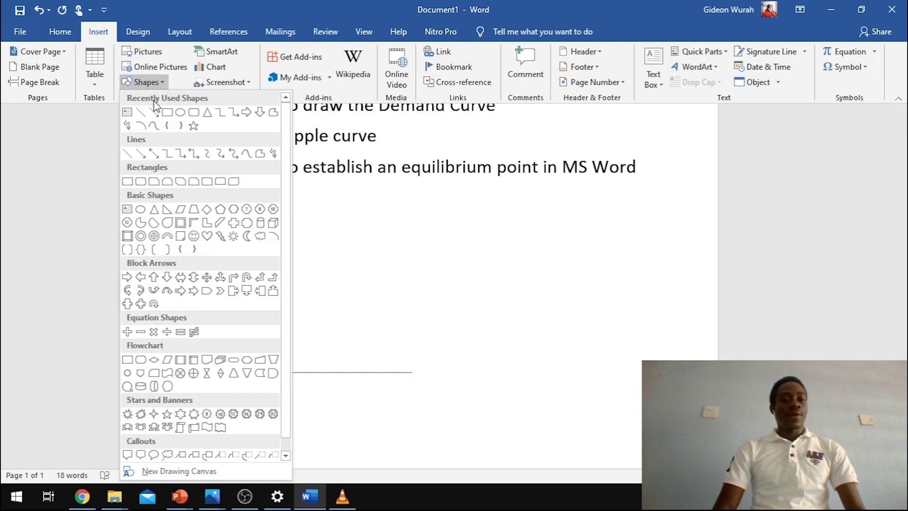
pyautogui.click(137, 110)
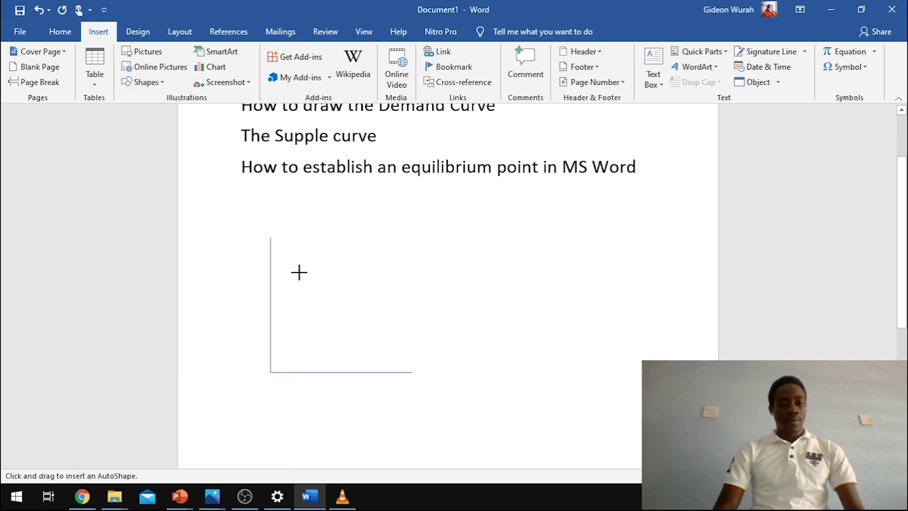
pyautogui.moveTo(295, 267)
pyautogui.mouseDown()
pyautogui.moveTo(340, 276)
pyautogui.moveTo(371, 296)
pyautogui.moveTo(393, 353)
pyautogui.mouseUp()
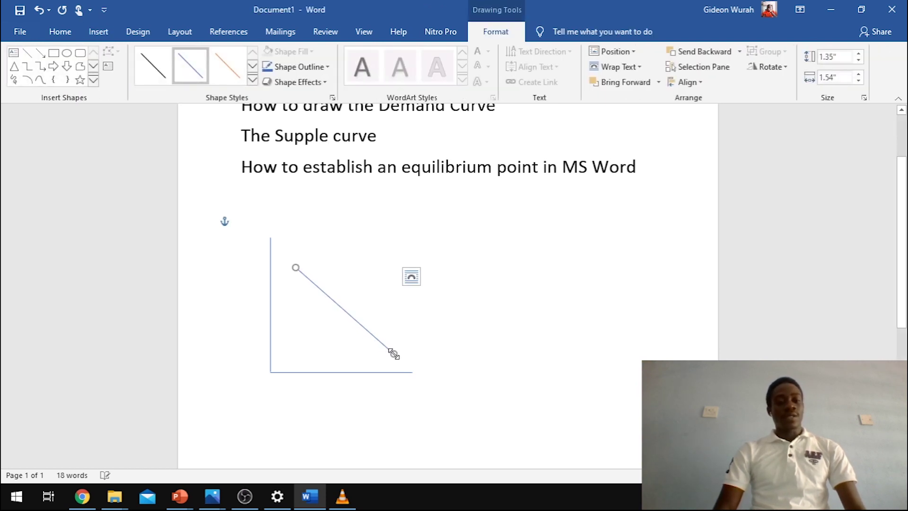
pyautogui.click(151, 64)
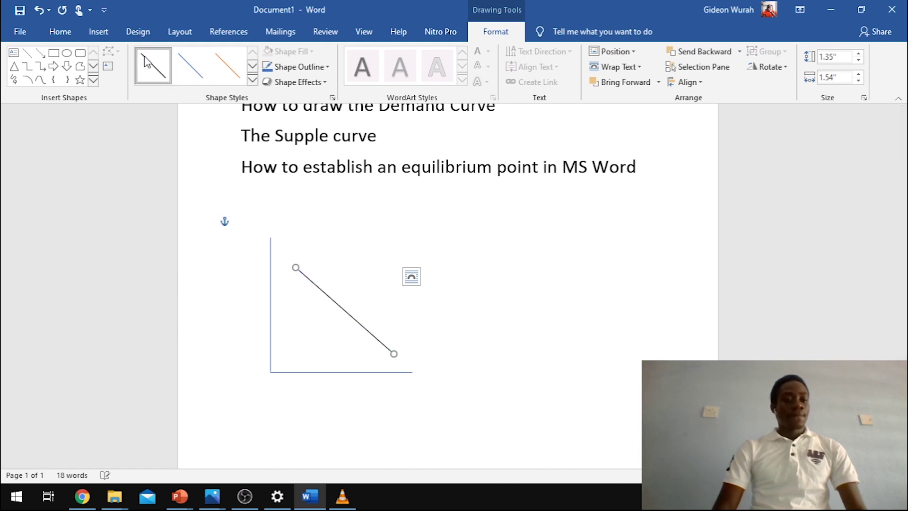
pyautogui.click(96, 33)
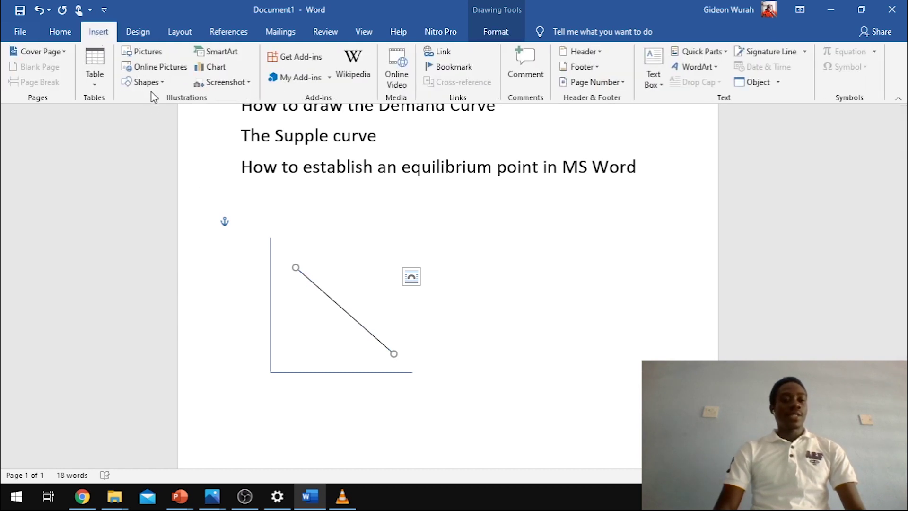
# Draw a horizontal guide from the y-axis to the demand line, then a vertical guide down to the x-axis
pyautogui.click(143, 82)
pyautogui.click(136, 118)
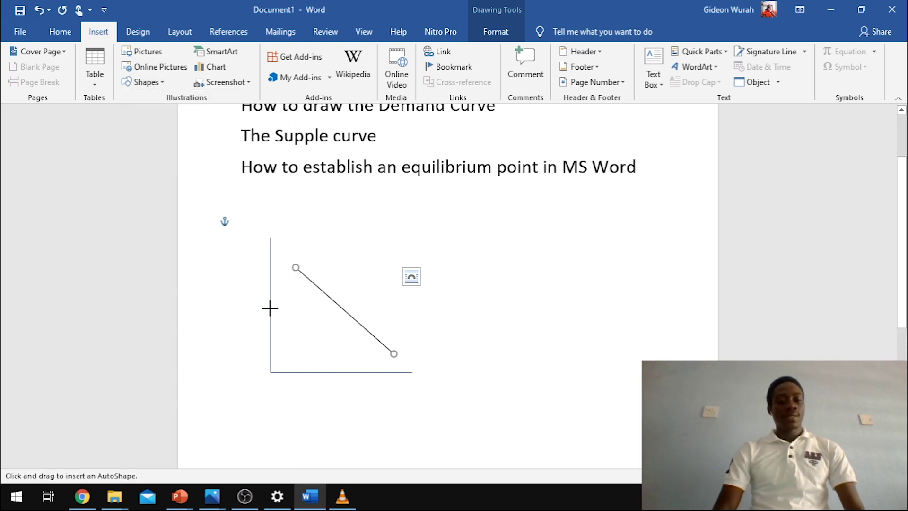
pyautogui.moveTo(270, 308); pyautogui.dragTo(344, 322)
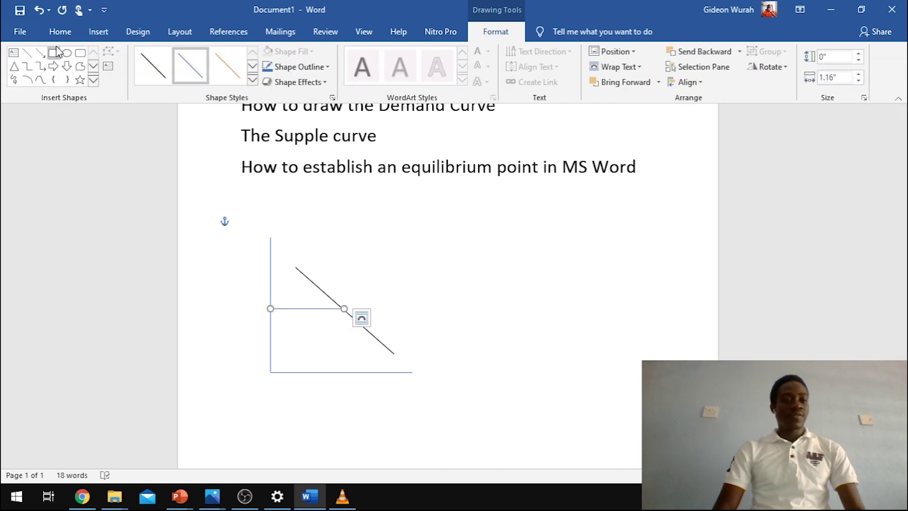
pyautogui.click(27, 53)
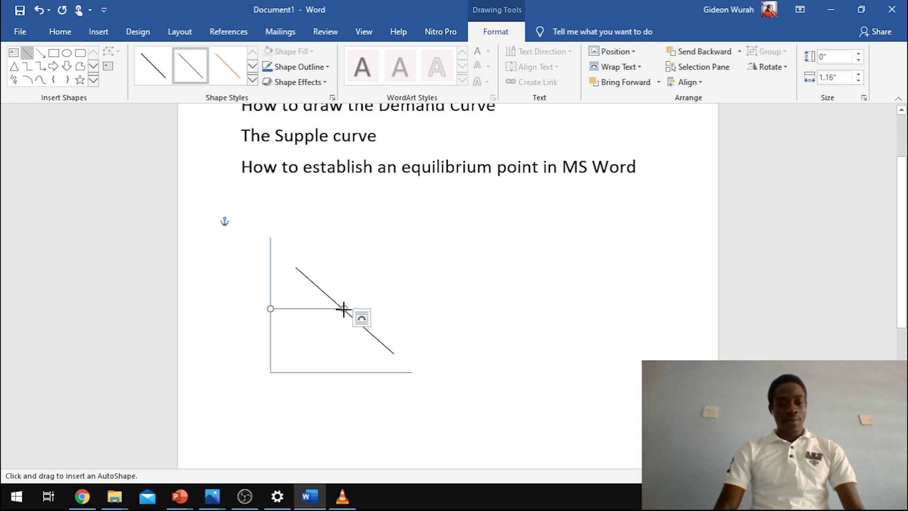
pyautogui.moveTo(343, 308); pyautogui.dragTo(354, 372)
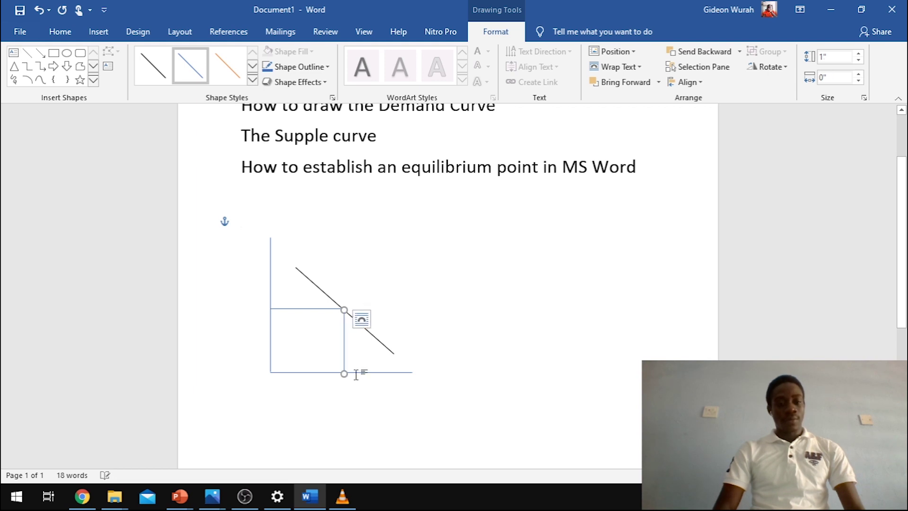
pyautogui.click(557, 385)
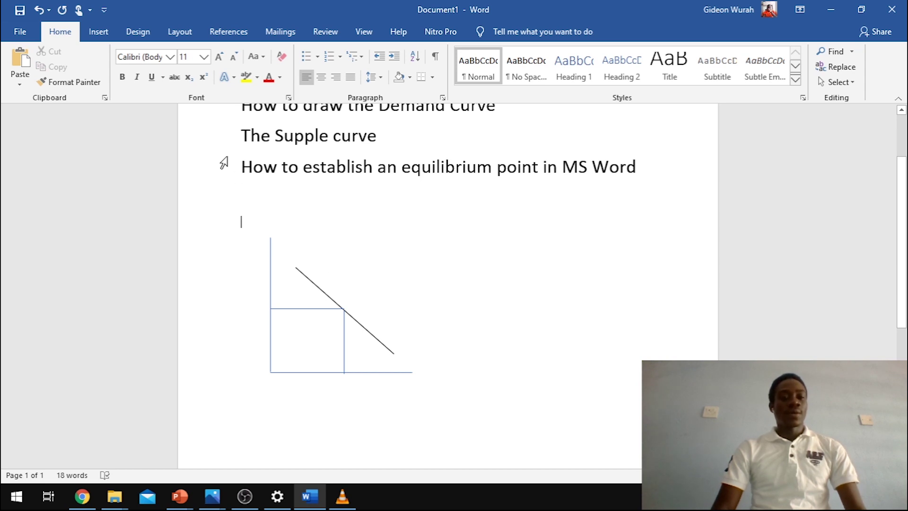
# Draw a black vertical axis to the right of the demand graph
pyautogui.click(99, 31)
pyautogui.click(156, 85)
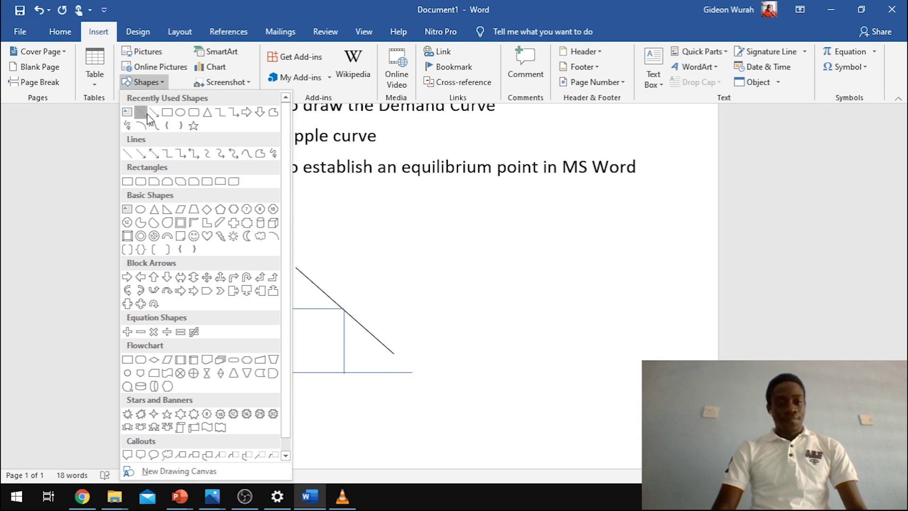
pyautogui.click(147, 115)
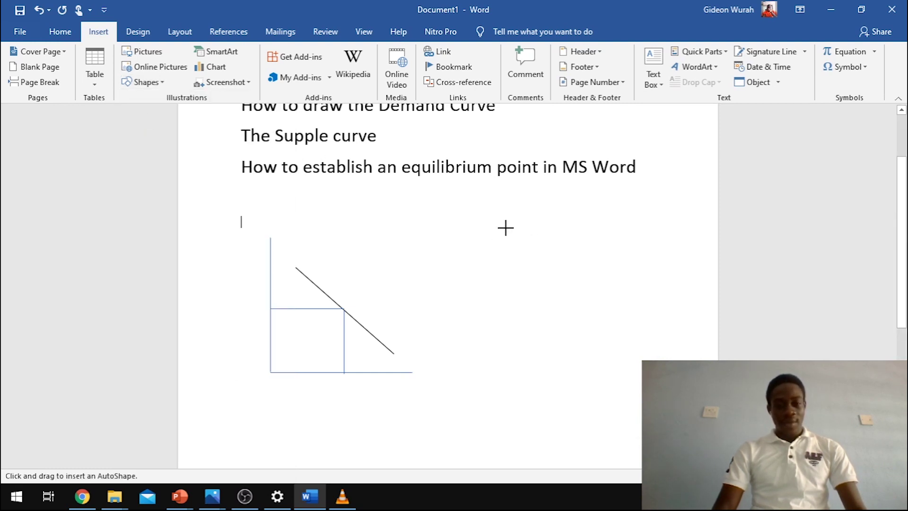
pyautogui.moveTo(505, 228)
pyautogui.mouseDown()
pyautogui.moveTo(521, 308)
pyautogui.moveTo(518, 378)
pyautogui.mouseUp()
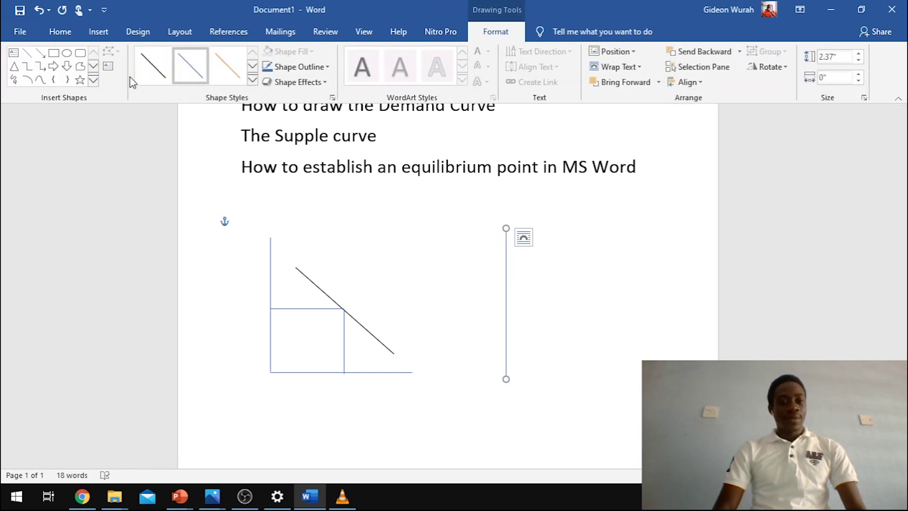
pyautogui.click(150, 71)
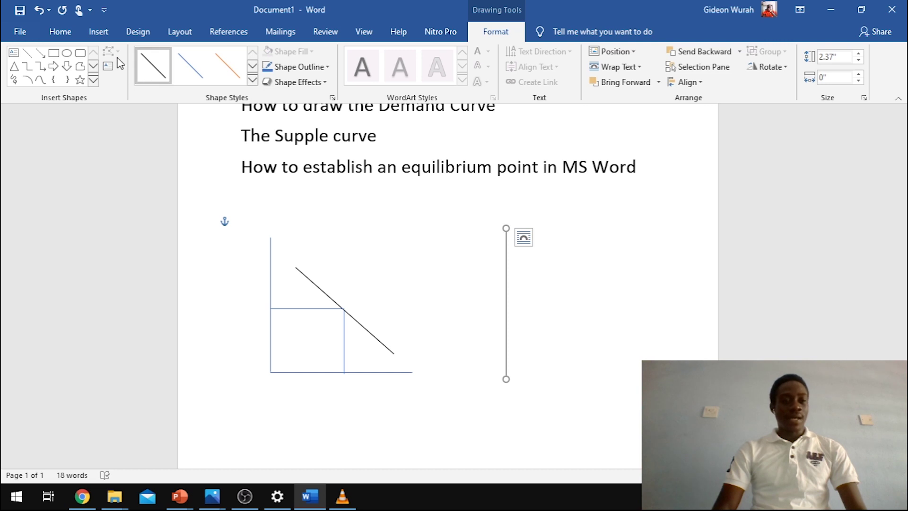
# Draw the supply graph's horizontal axis from the bottom of the new vertical line
pyautogui.click(31, 53)
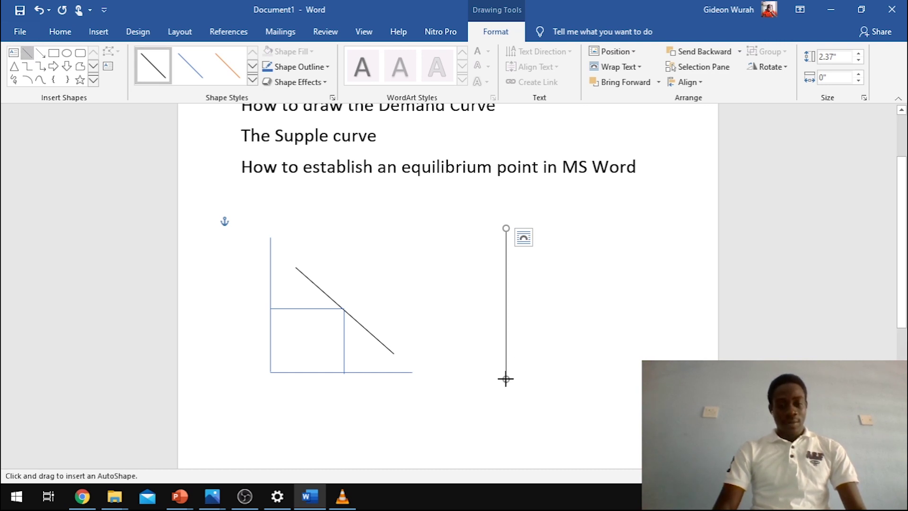
pyautogui.moveTo(505, 378); pyautogui.dragTo(613, 379)
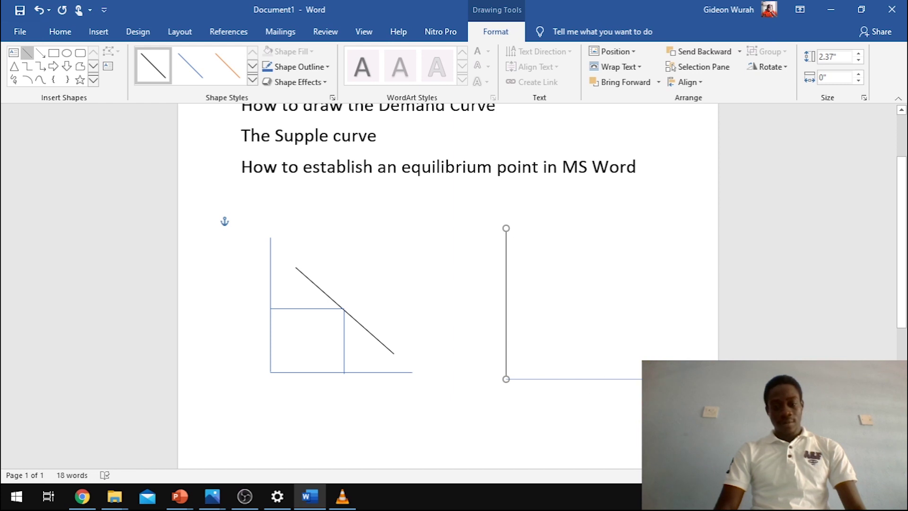
pyautogui.moveTo(690, 378); pyautogui.dragTo(696, 378)
pyautogui.click(625, 315)
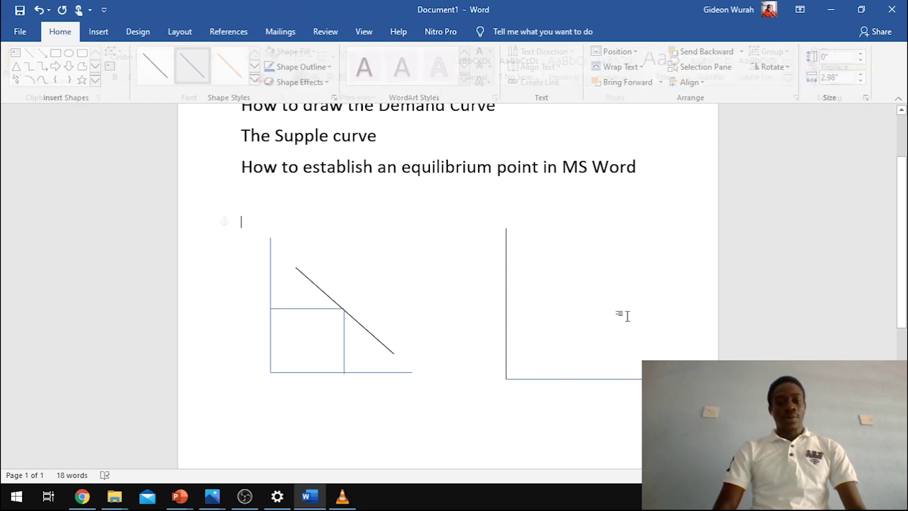
# Draw a rising supply line inside the second axes and make it black
pyautogui.click(99, 32)
pyautogui.click(142, 82)
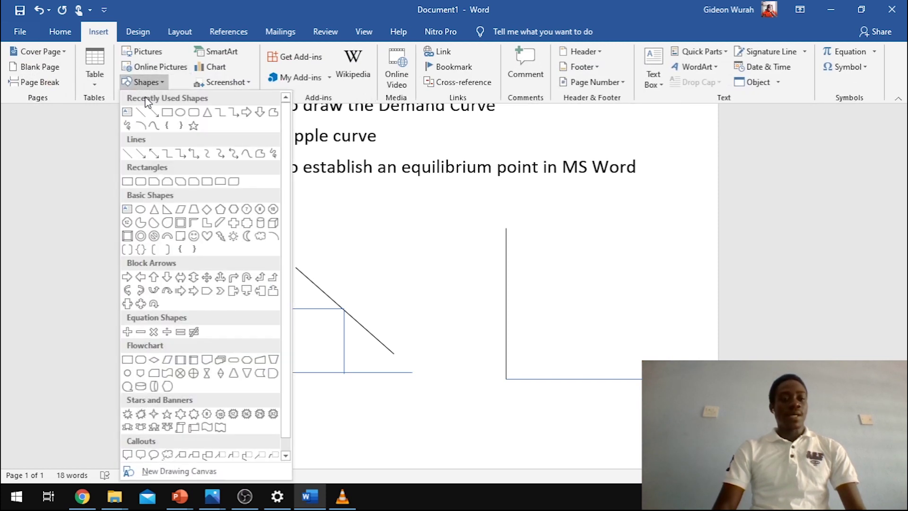
pyautogui.click(137, 114)
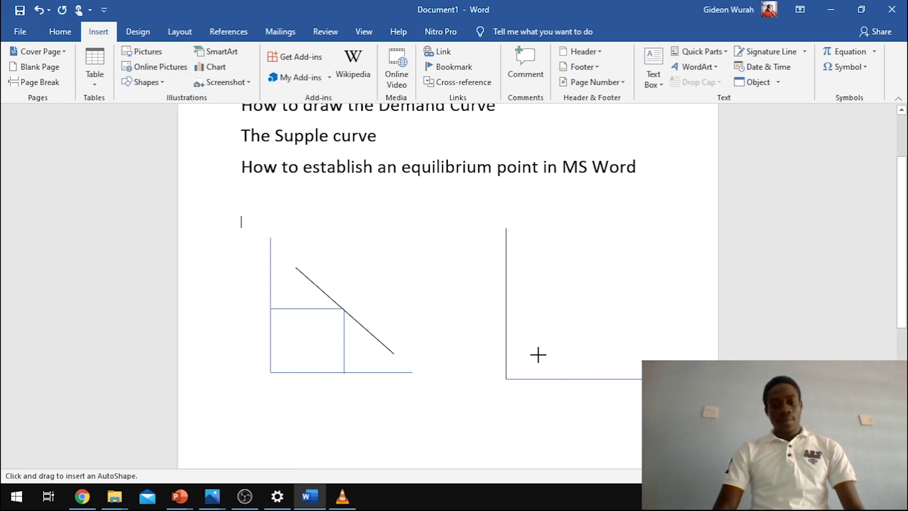
pyautogui.moveTo(533, 351); pyautogui.dragTo(668, 216)
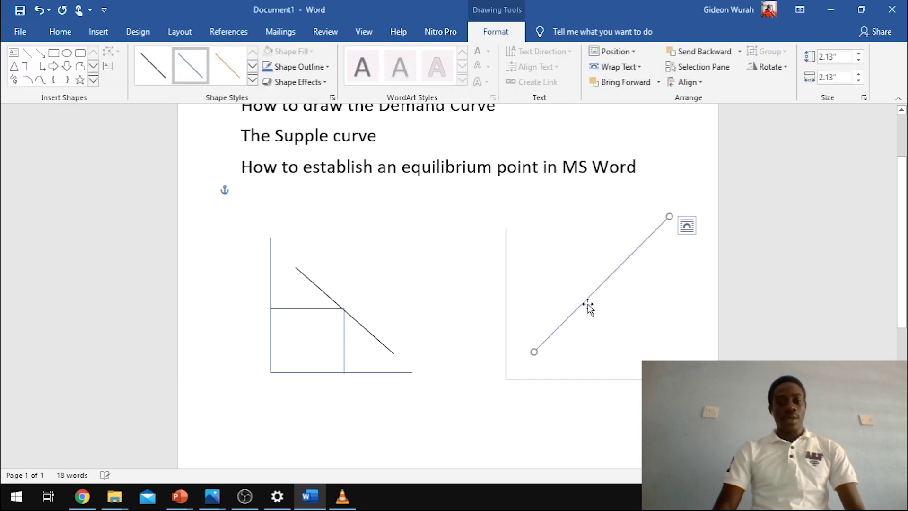
pyautogui.click(158, 66)
pyautogui.scroll(-1, 378, 250)
pyautogui.scroll(-1, 378, 237)
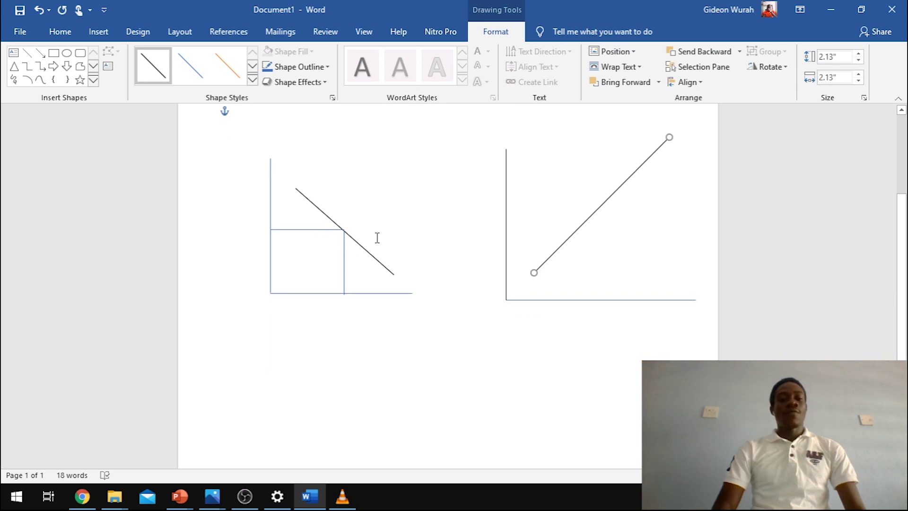
pyautogui.scroll(-1, 377, 238)
pyautogui.scroll(-3, 376, 241)
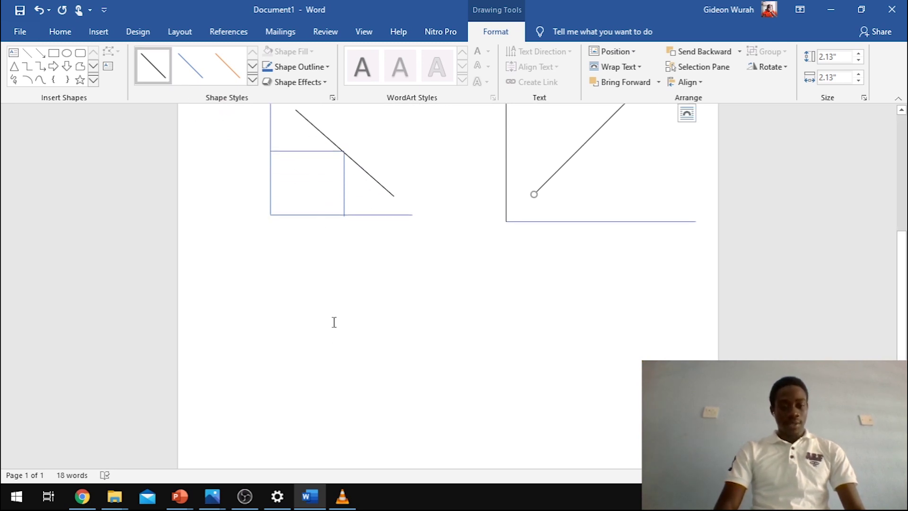
# Draw a black vertical axis below the graphs with a horizontal base line from its bottom
pyautogui.click(27, 53)
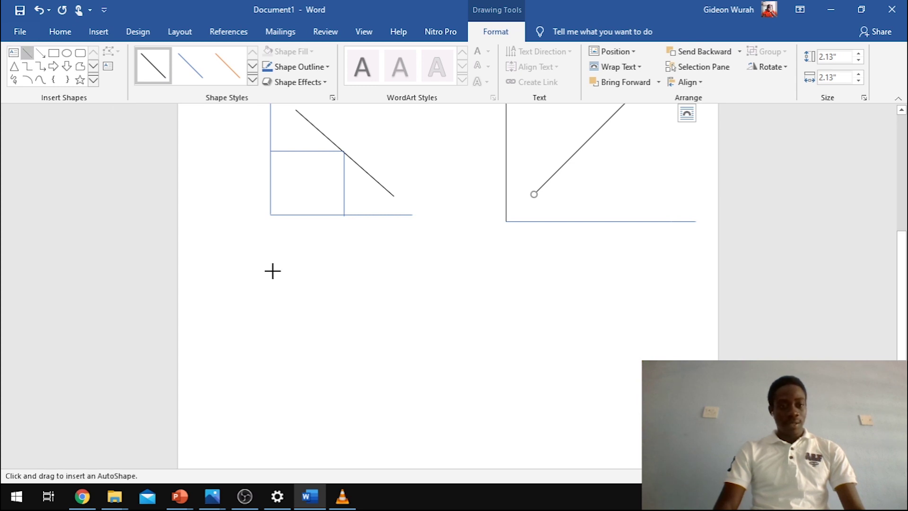
pyautogui.moveTo(306, 270); pyautogui.dragTo(319, 432)
pyautogui.click(141, 66)
pyautogui.click(27, 53)
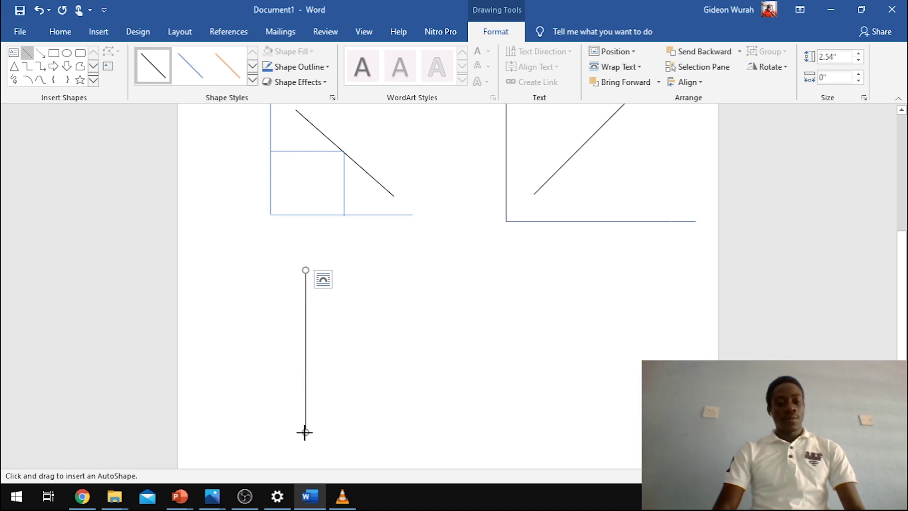
pyautogui.moveTo(305, 432); pyautogui.dragTo(529, 433)
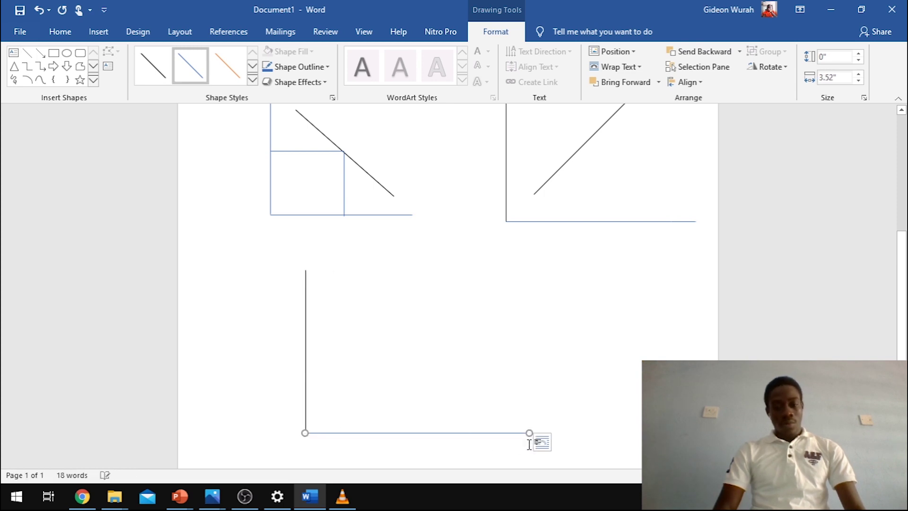
# Draw a shape inside the third axes, then undo the mistakenly drawn arc
pyautogui.click(584, 416)
pyautogui.scroll(-2, 570, 373)
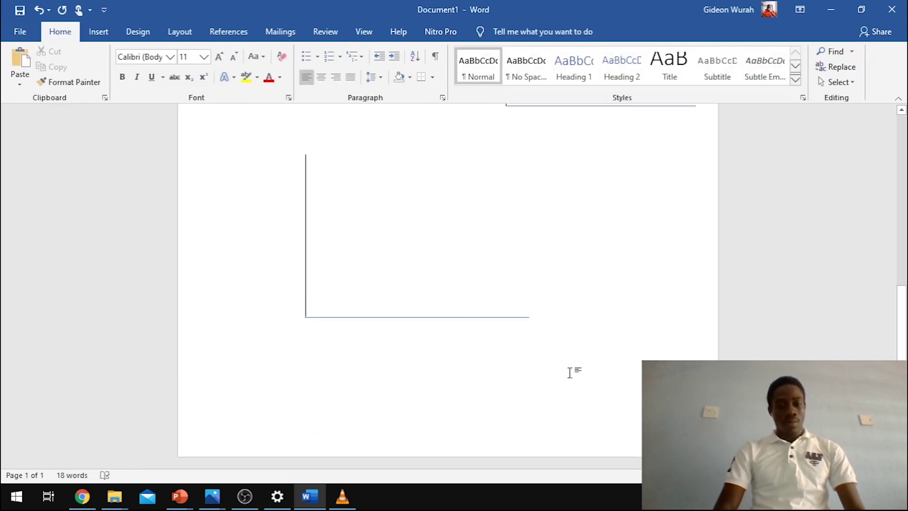
pyautogui.click(98, 32)
pyautogui.click(142, 82)
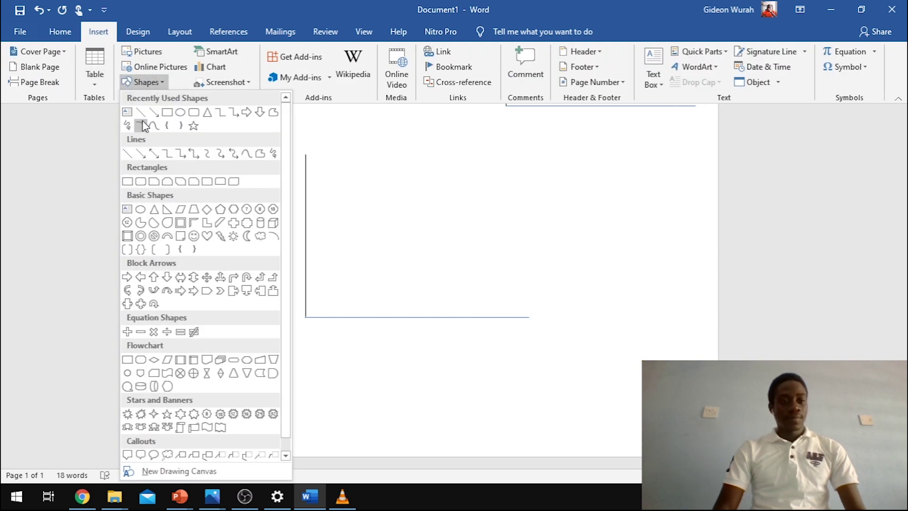
pyautogui.click(141, 125)
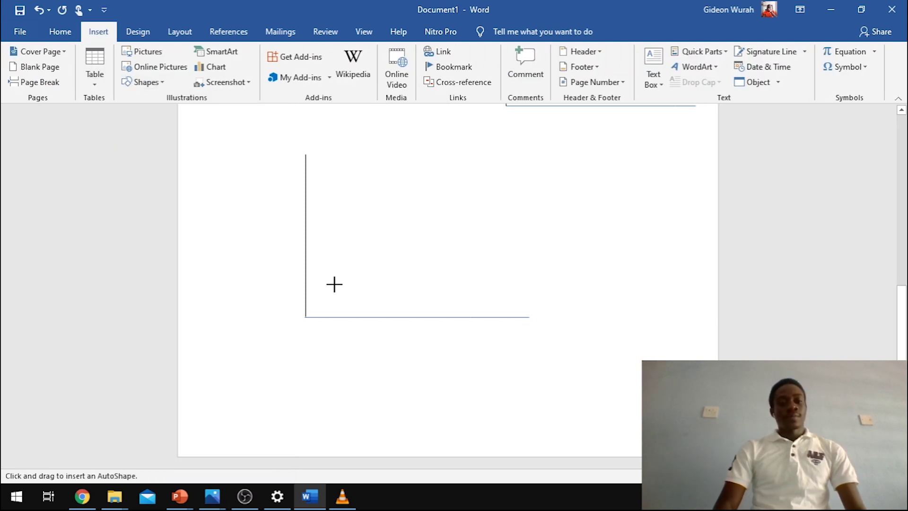
pyautogui.moveTo(334, 284); pyautogui.dragTo(489, 205)
pyautogui.hotkey('ctrl', 'z')
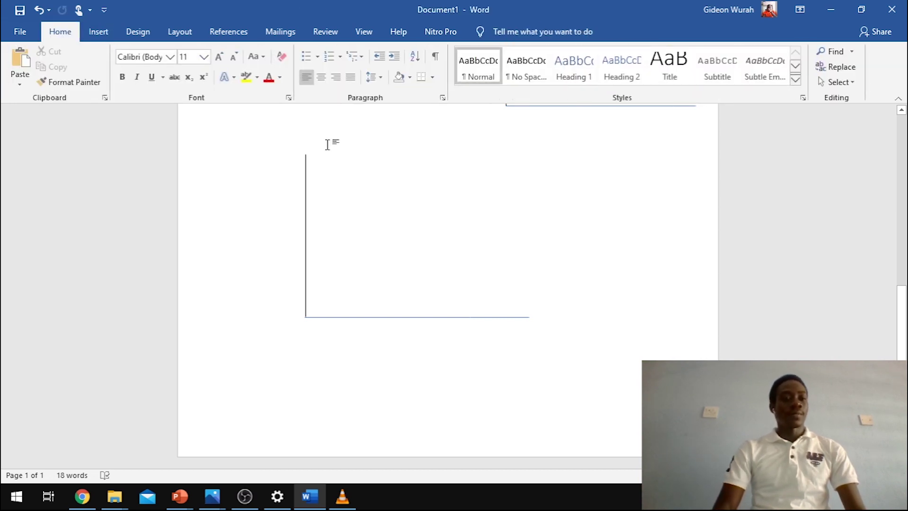
# Draw a rising supply line and a falling demand line that cross in an X
pyautogui.click(97, 33)
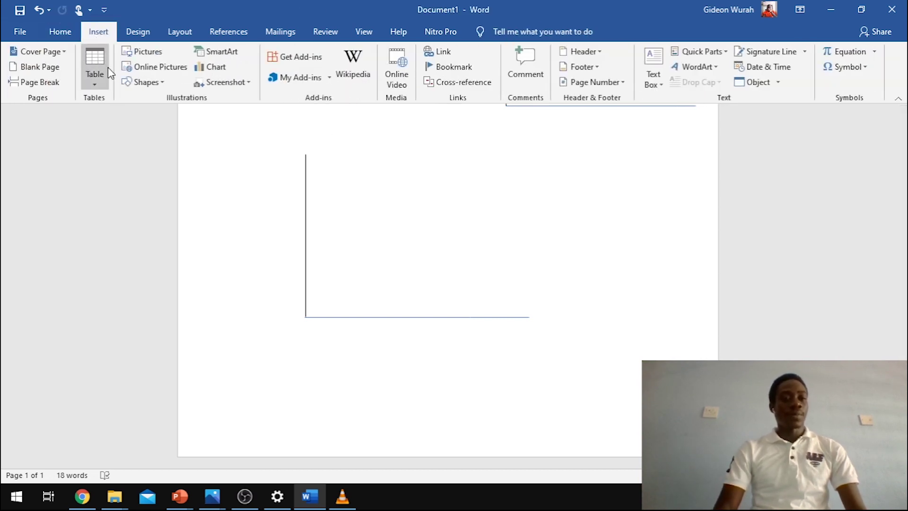
pyautogui.click(144, 83)
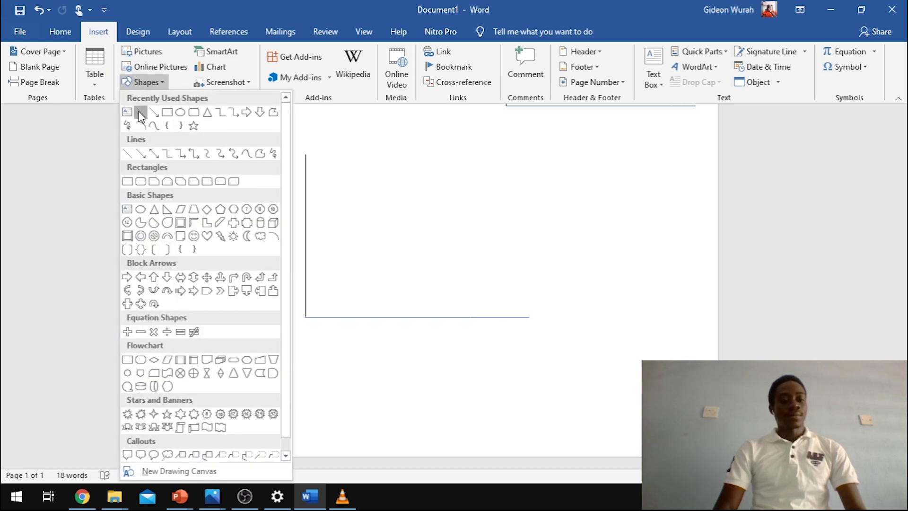
pyautogui.click(140, 112)
pyautogui.moveTo(341, 283)
pyautogui.mouseDown()
pyautogui.moveTo(435, 200)
pyautogui.moveTo(500, 177)
pyautogui.moveTo(543, 146)
pyautogui.mouseUp()
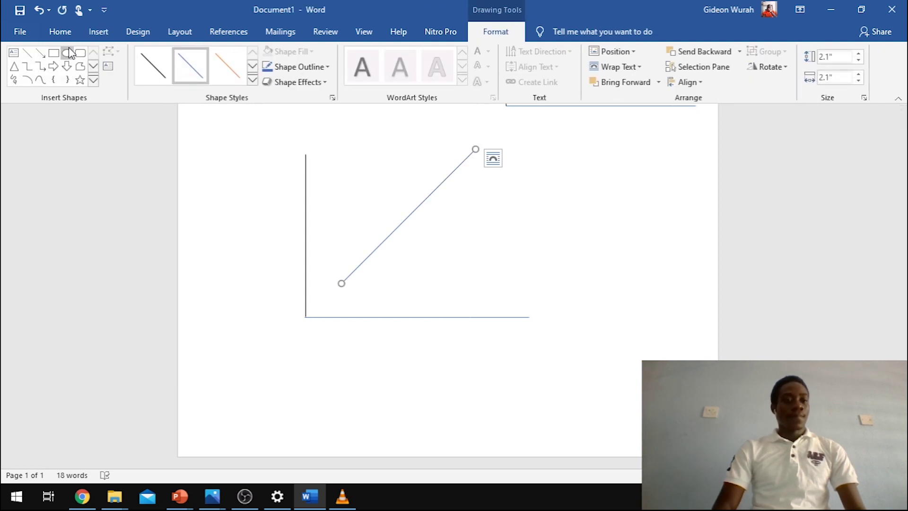
pyautogui.click(31, 51)
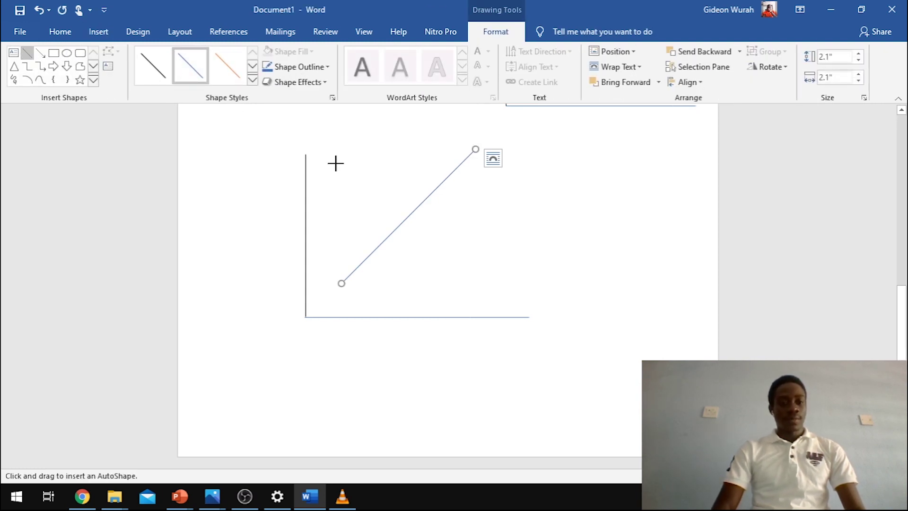
pyautogui.moveTo(341, 184)
pyautogui.mouseDown()
pyautogui.moveTo(421, 239)
pyautogui.moveTo(565, 307)
pyautogui.mouseUp()
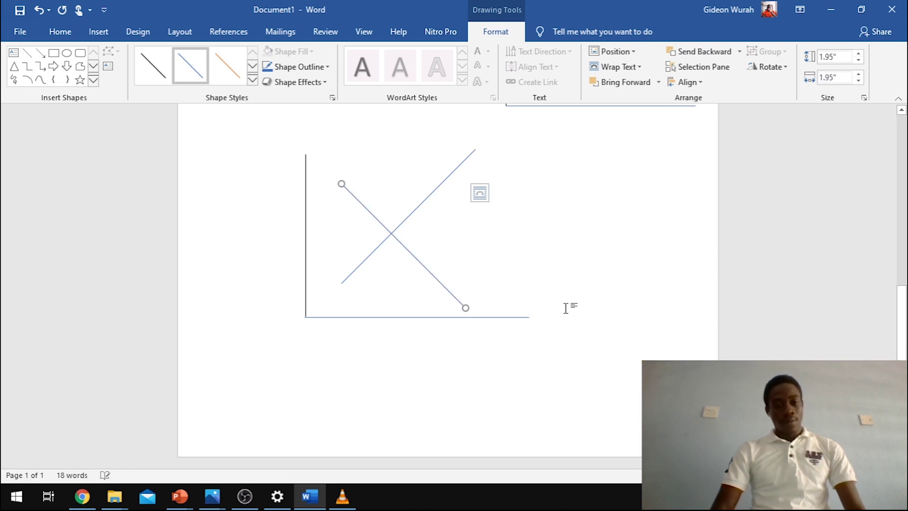
pyautogui.click(616, 277)
pyautogui.scroll(3, 584, 281)
pyautogui.scroll(-2, 515, 310)
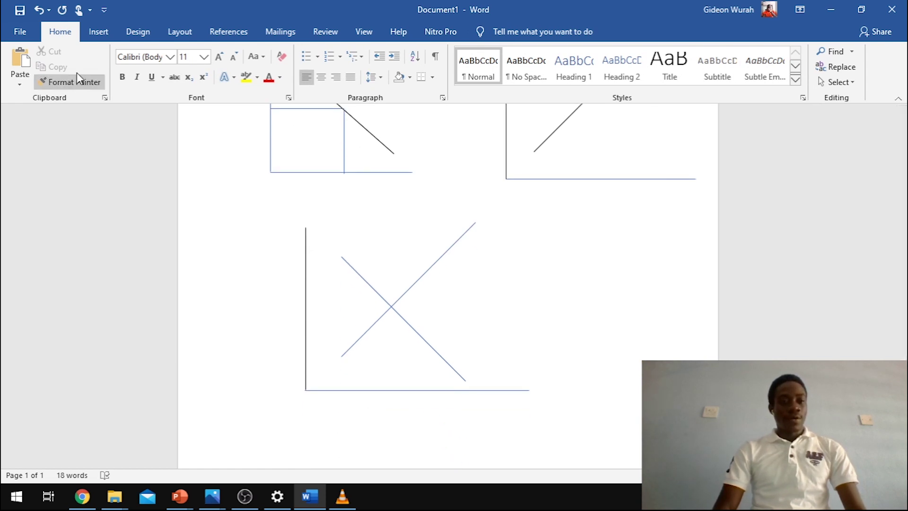
# From the crossing point, draw a dark horizontal guide to the y-axis and a vertical guide to the x-axis
pyautogui.click(94, 33)
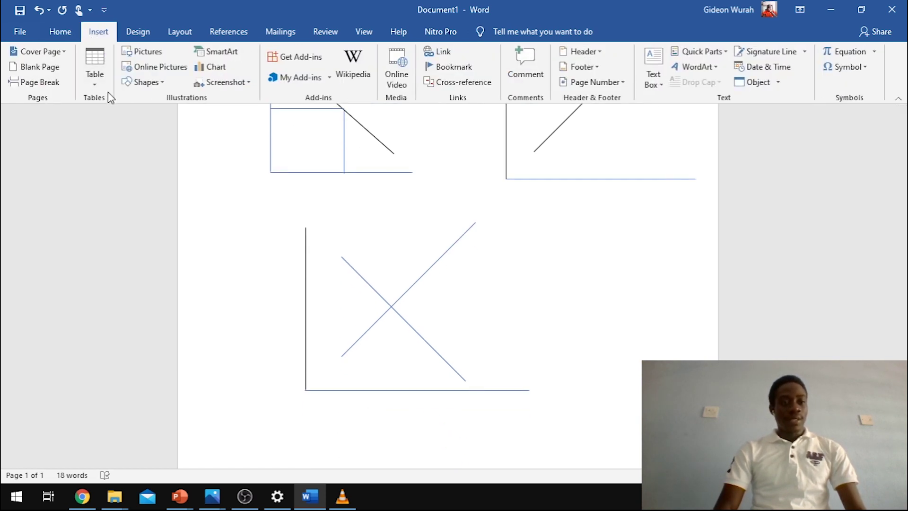
pyautogui.click(155, 85)
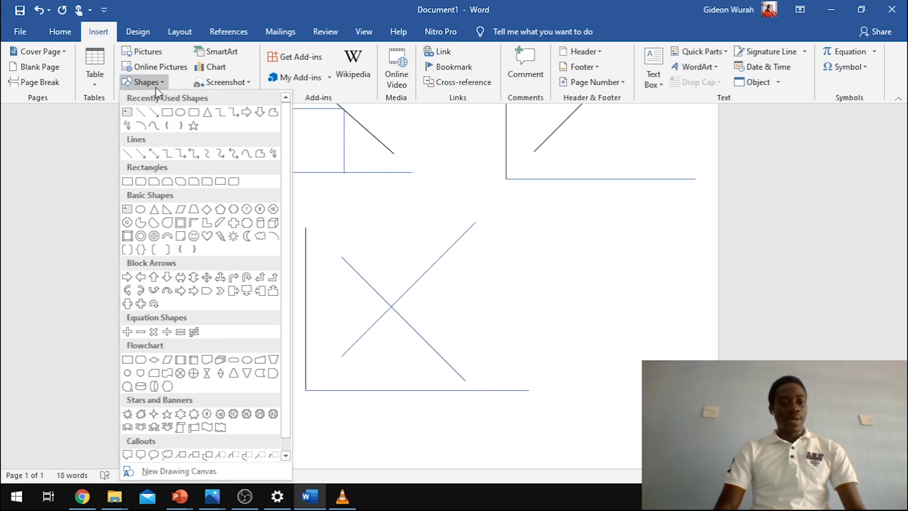
pyautogui.click(141, 112)
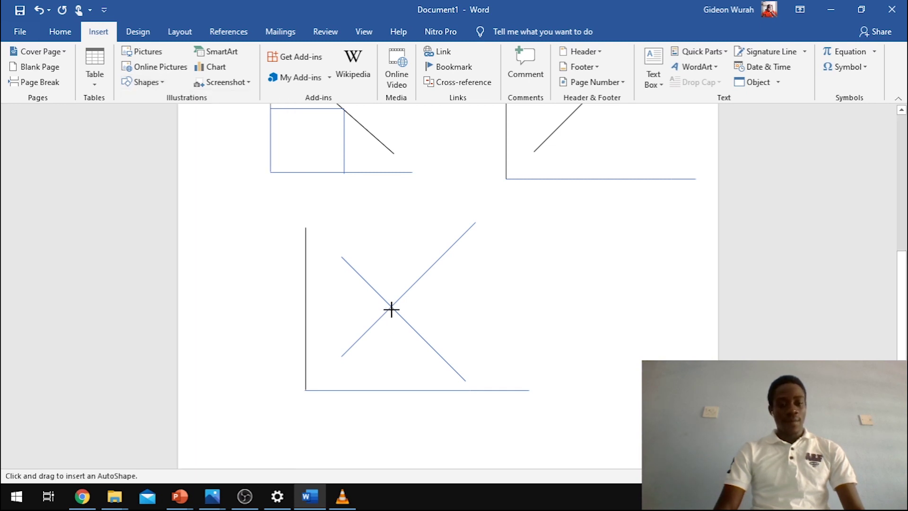
pyautogui.moveTo(391, 307); pyautogui.dragTo(306, 308)
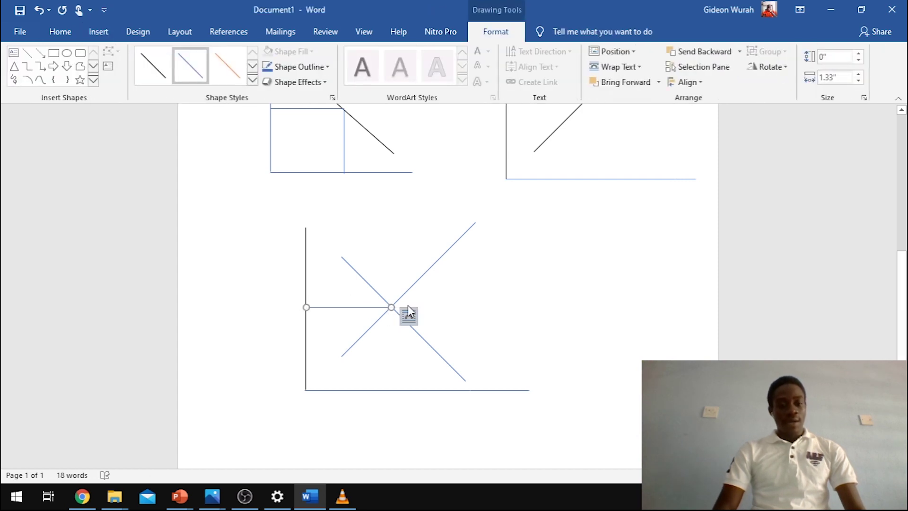
pyautogui.click(153, 66)
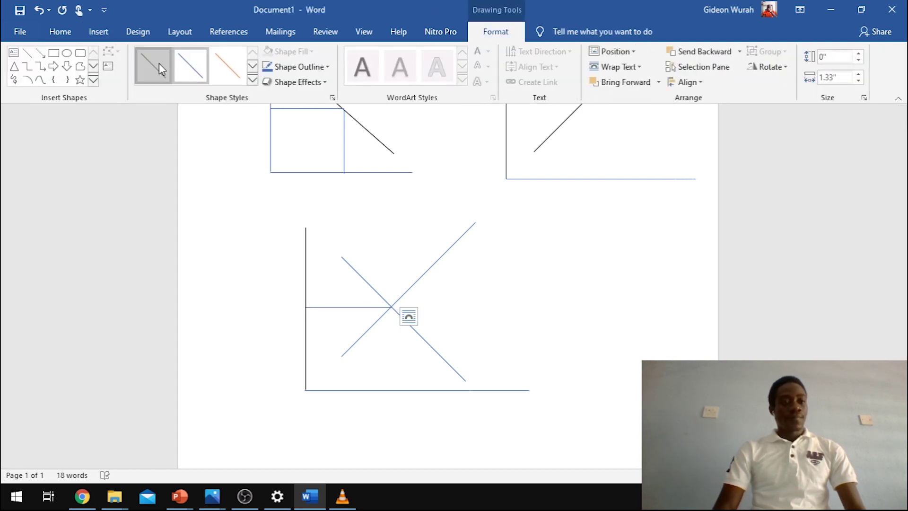
pyautogui.click(27, 53)
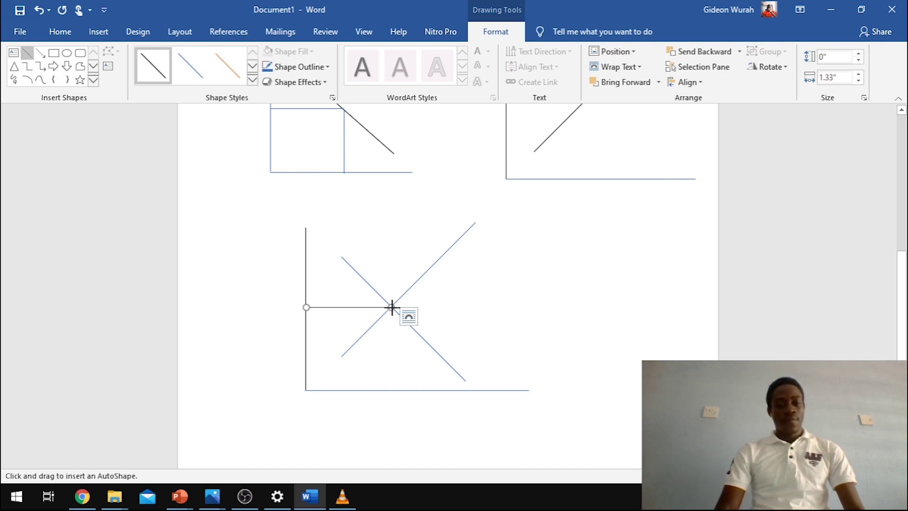
pyautogui.moveTo(393, 334); pyautogui.dragTo(401, 389)
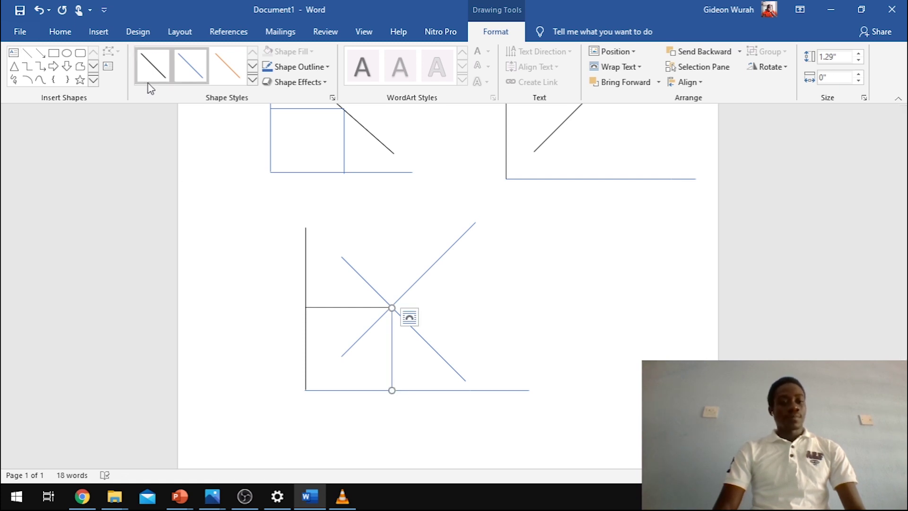
pyautogui.click(638, 321)
pyautogui.scroll(2, 639, 317)
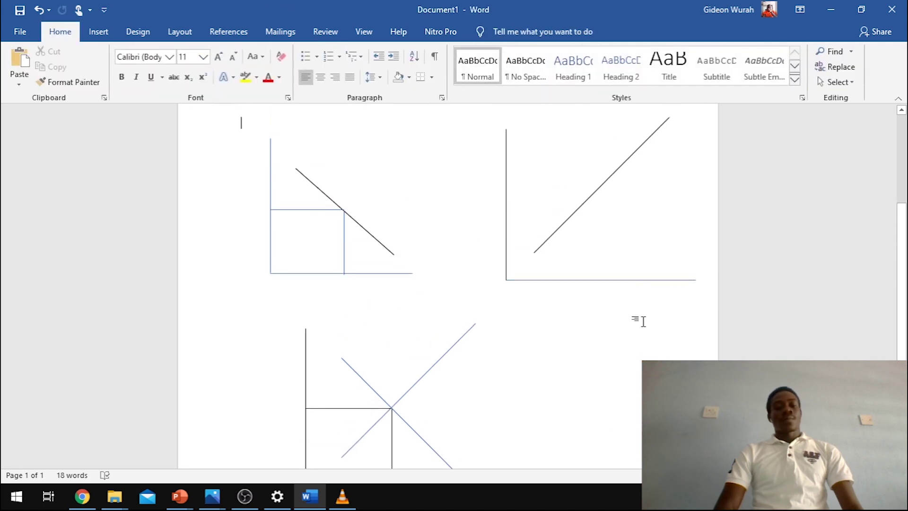
pyautogui.scroll(-2, 639, 305)
pyautogui.scroll(4, 641, 303)
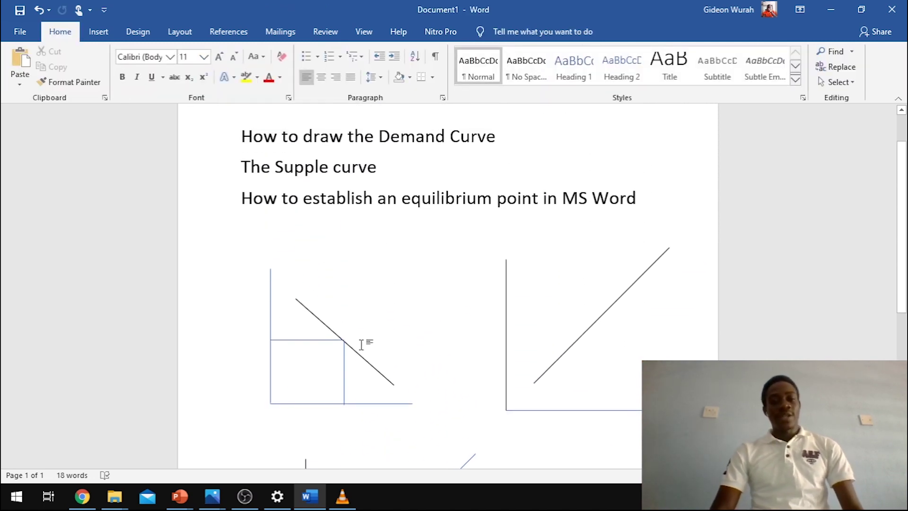
pyautogui.scroll(-1, 559, 346)
pyautogui.scroll(-4, 559, 346)
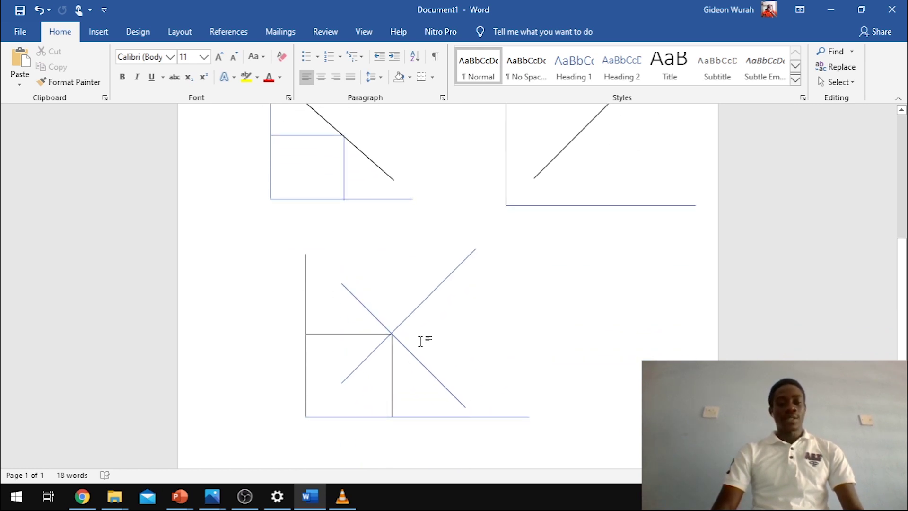
pyautogui.scroll(1, 421, 340)
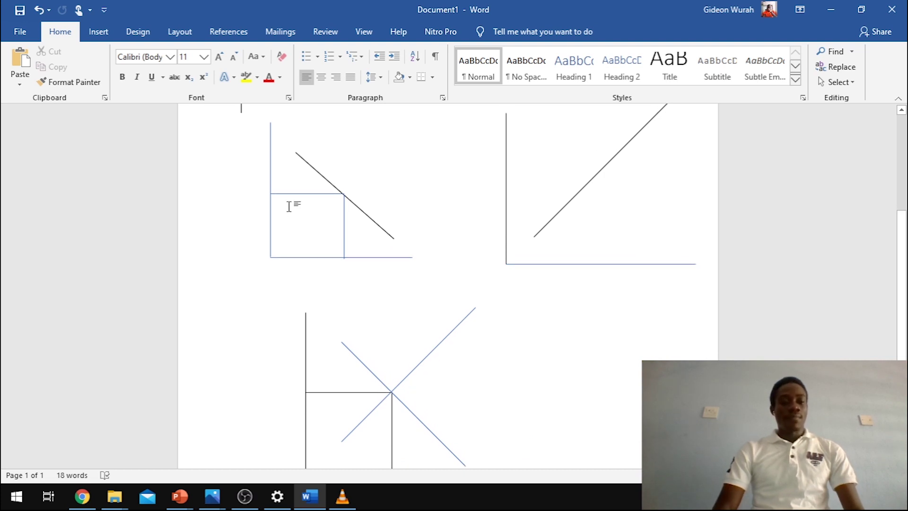
# Select the demand graph's vertical axis, both guides, demand line and horizontal axis together
pyautogui.click(271, 171)
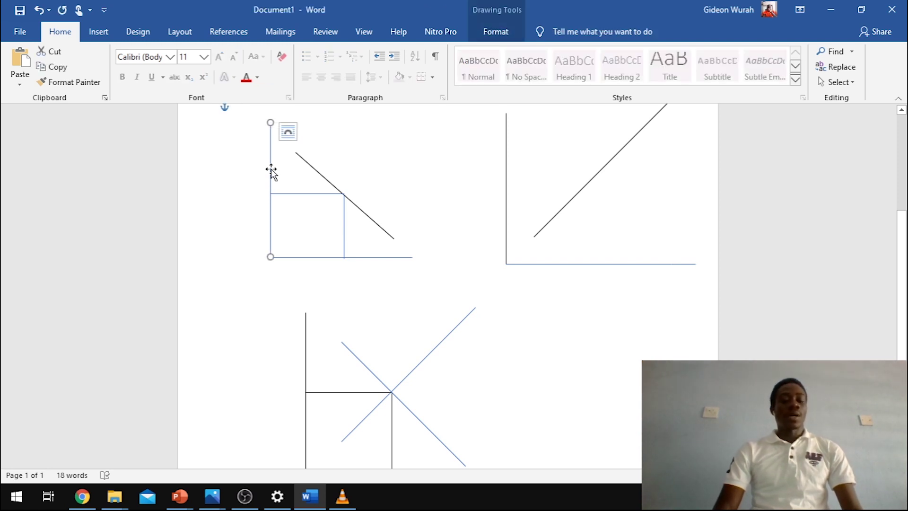
pyautogui.keyDown('shift'); pyautogui.click(301, 194); pyautogui.keyUp('shift')
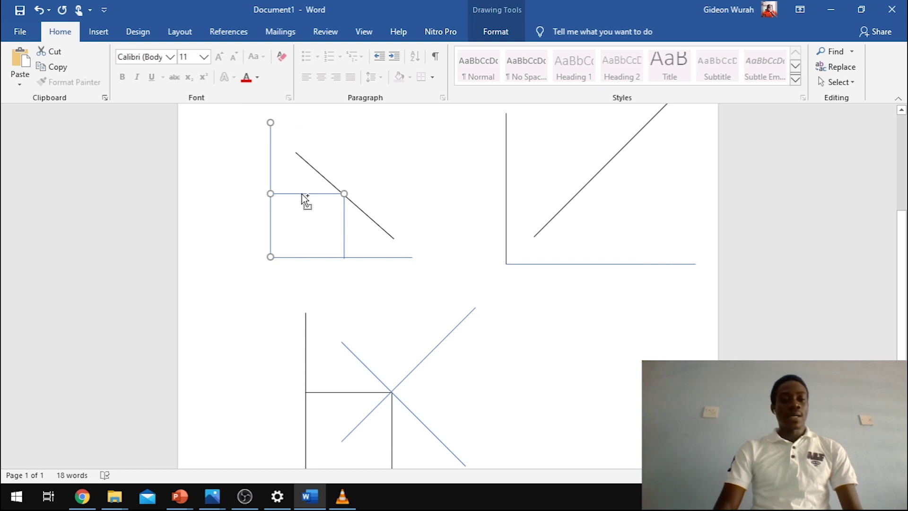
pyautogui.keyDown('shift'); pyautogui.click(331, 186); pyautogui.keyUp('shift')
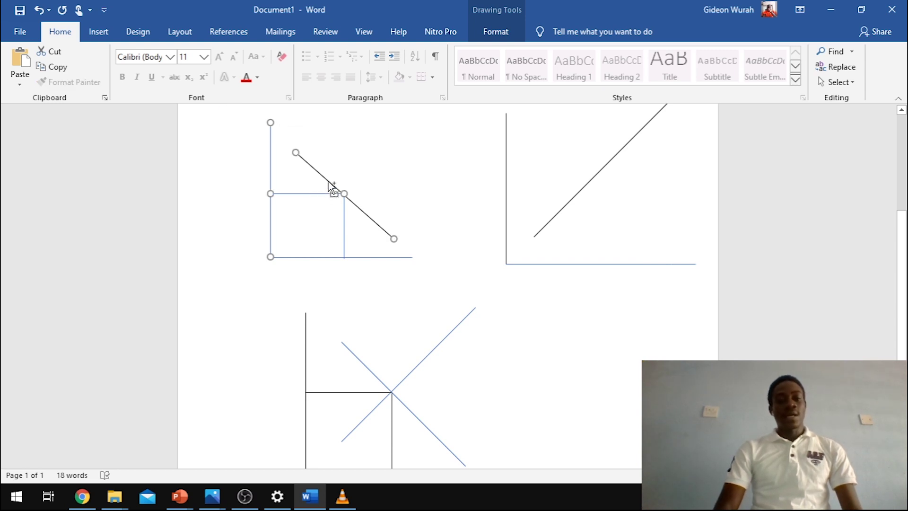
pyautogui.keyDown('shift'); pyautogui.click(346, 225); pyautogui.keyUp('shift')
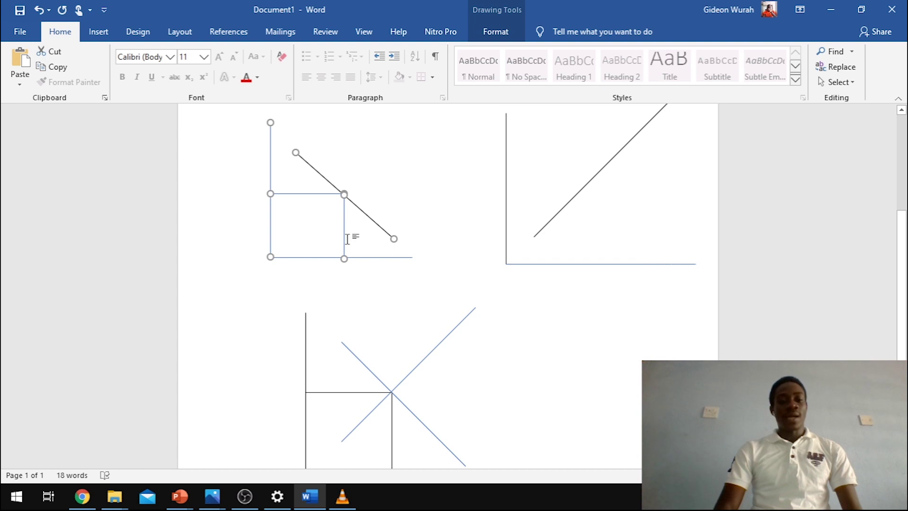
pyautogui.keyDown('shift'); pyautogui.click(376, 257); pyautogui.keyUp('shift')
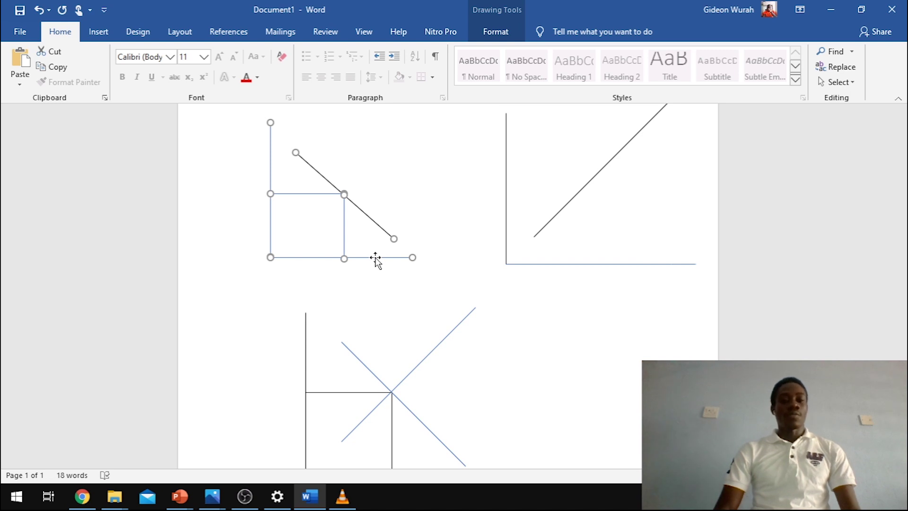
# Group the selected demand-graph lines into one object and drag it into position
pyautogui.rightClick(376, 259)
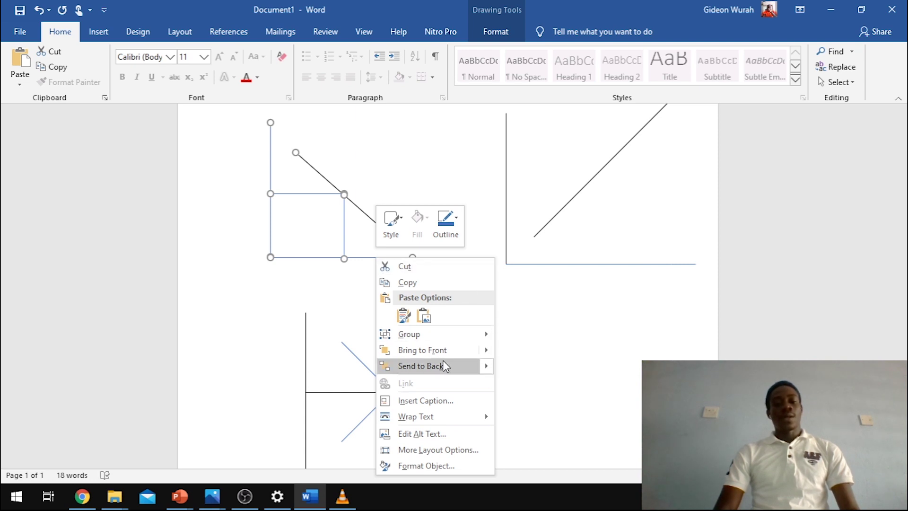
pyautogui.moveTo(480, 334)
pyautogui.click(515, 335)
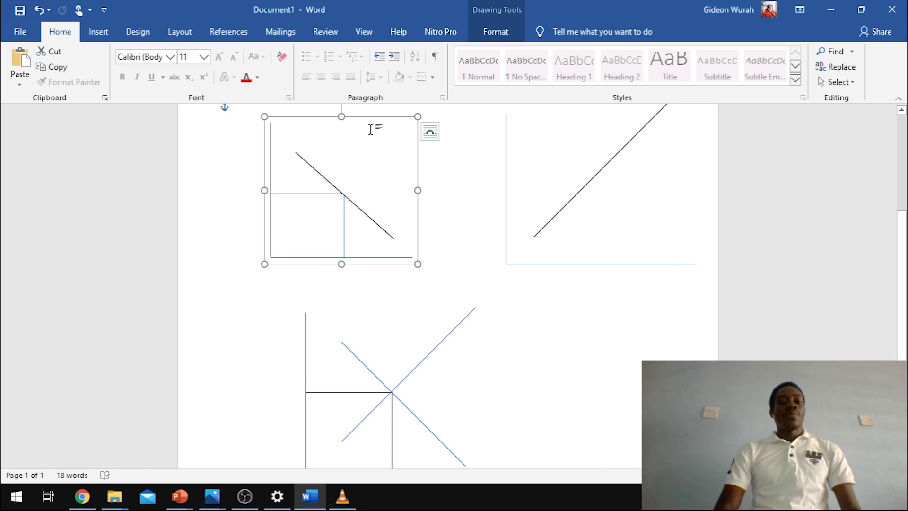
pyautogui.moveTo(372, 117); pyautogui.dragTo(359, 201)
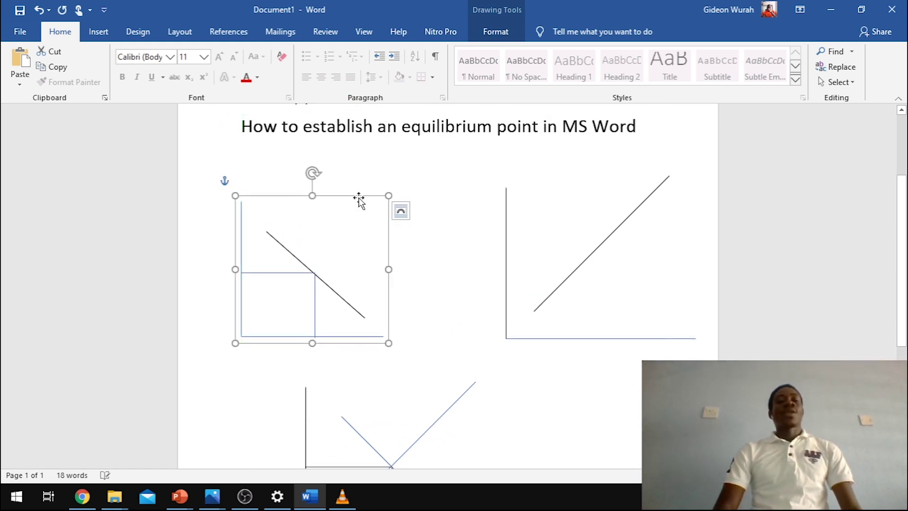
pyautogui.scroll(3, 358, 199)
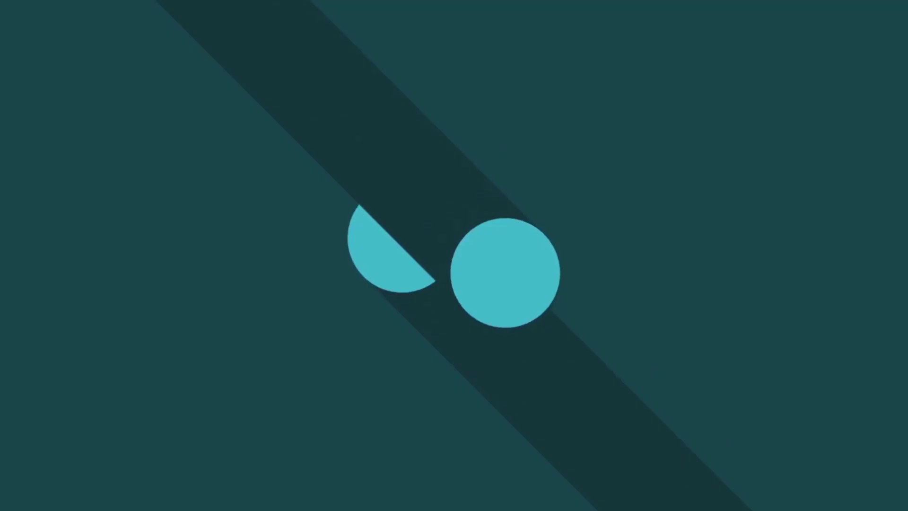